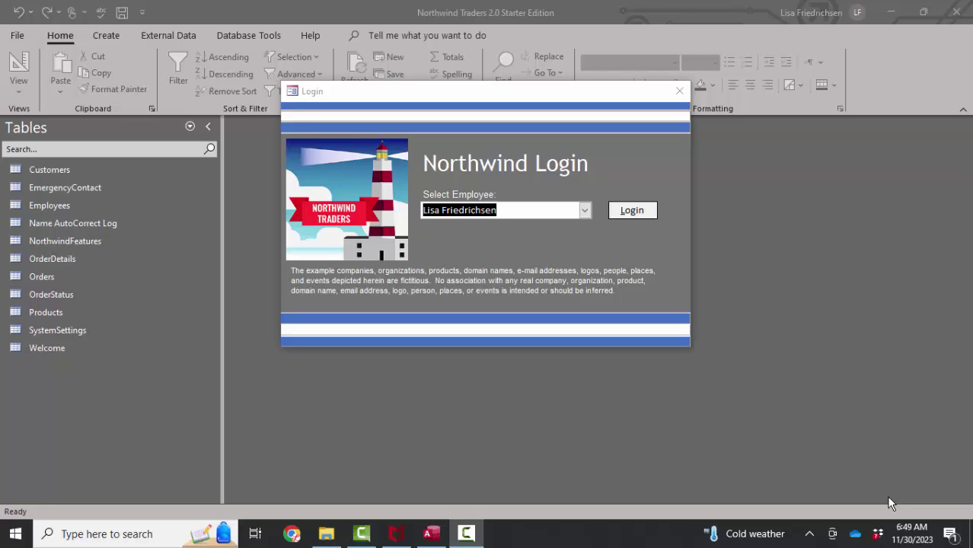
Log in to the Northwind database and browse the Database and Industry template categories for a new database.
{"action": "left_click", "coordinate": [648, 215]}
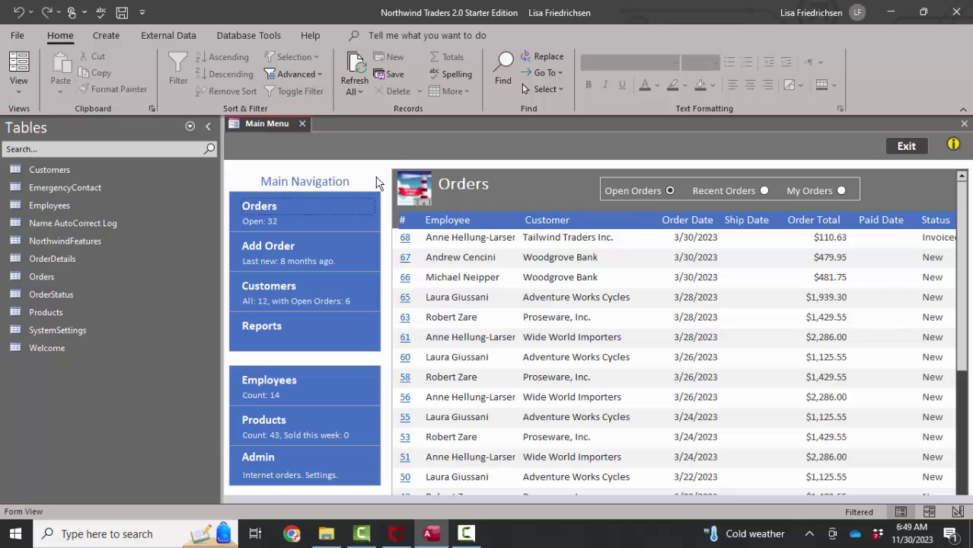
{"action": "left_click", "coordinate": [18, 40]}
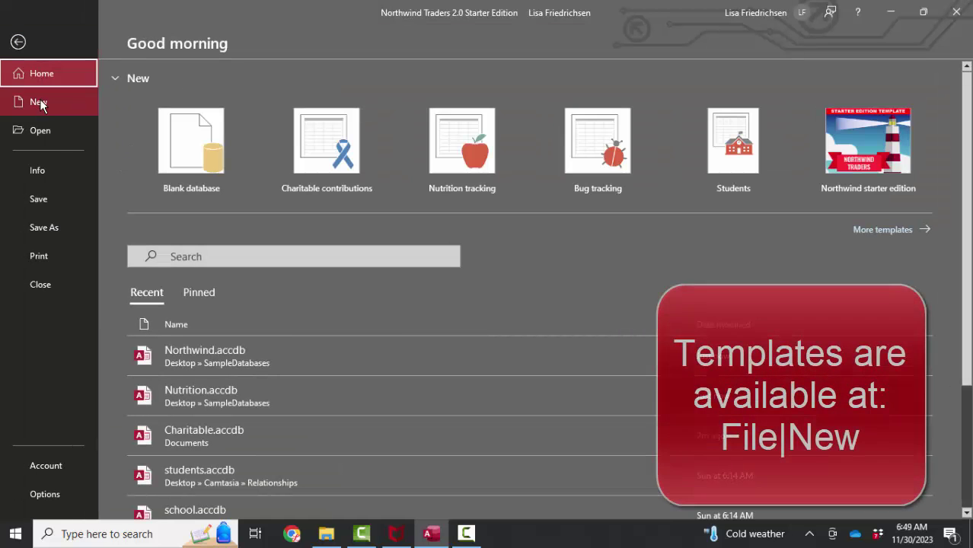
{"action": "left_click", "coordinate": [40, 99]}
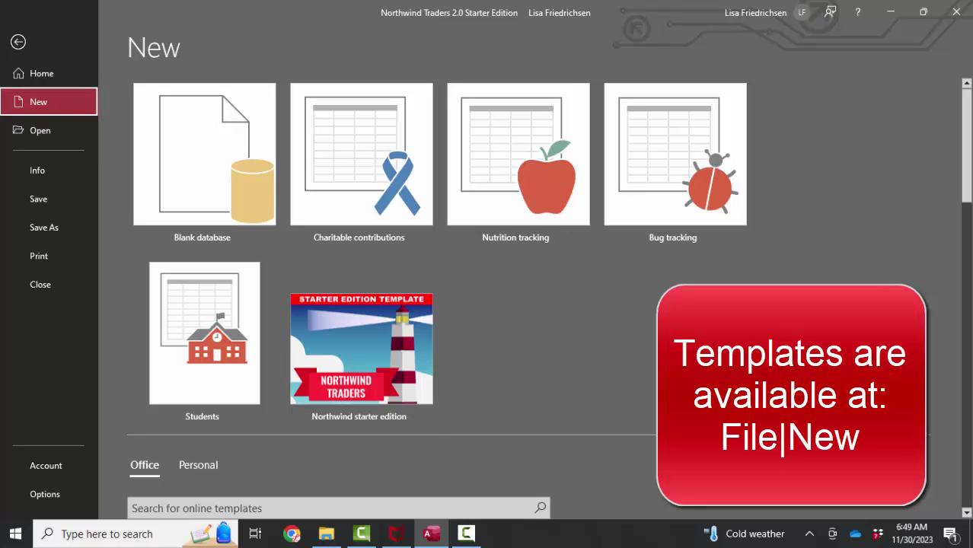
{"action": "scroll", "coordinate": [731, 342], "scroll_direction": "down", "scroll_amount": 3}
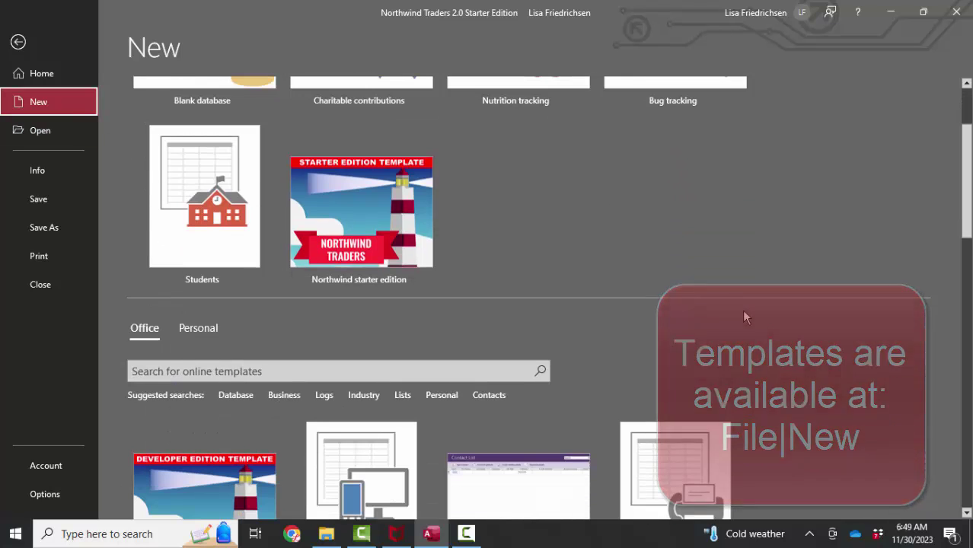
{"action": "scroll", "coordinate": [730, 377], "scroll_direction": "down", "scroll_amount": 2}
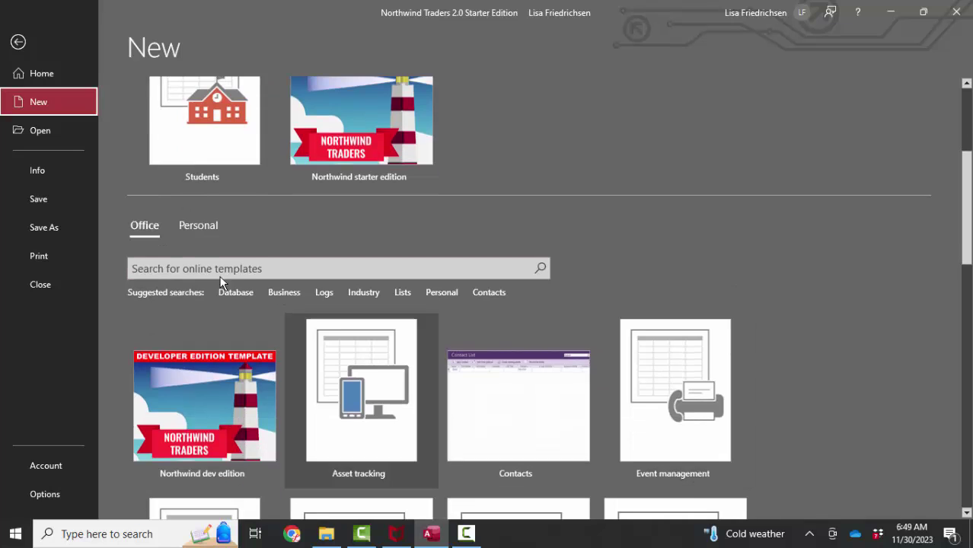
{"action": "left_click", "coordinate": [230, 292]}
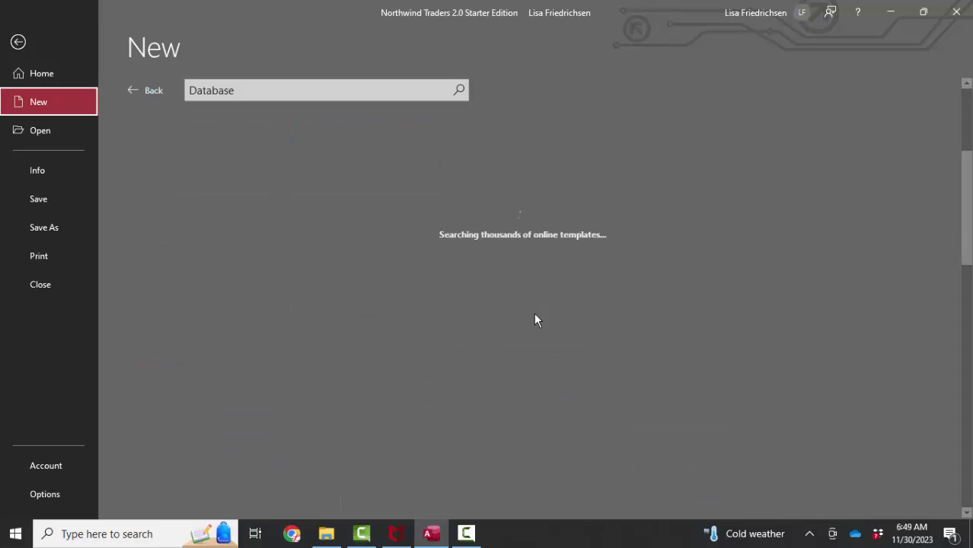
{"action": "scroll", "coordinate": [456, 279], "scroll_direction": "down", "scroll_amount": 1}
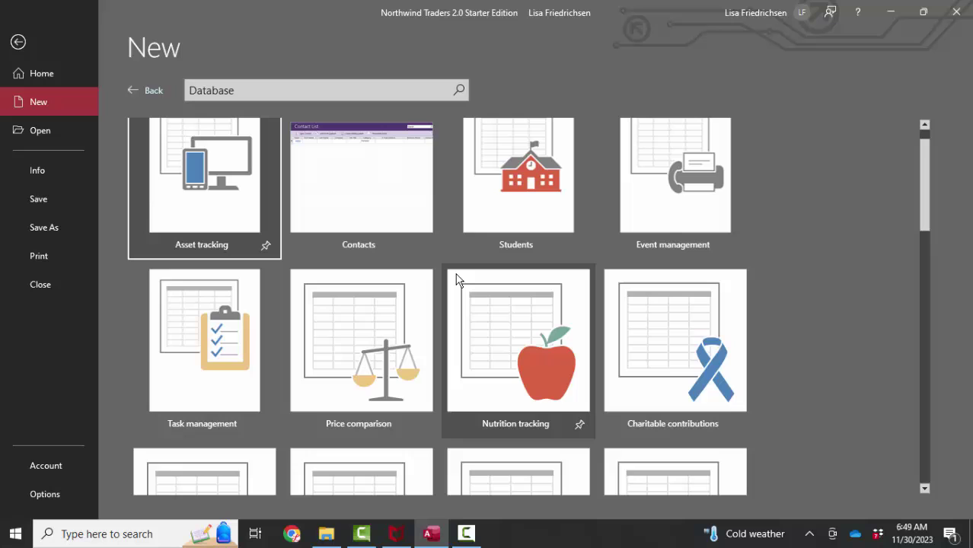
{"action": "scroll", "coordinate": [455, 279], "scroll_direction": "up", "scroll_amount": 1}
{"action": "scroll", "coordinate": [809, 351], "scroll_direction": "down", "scroll_amount": 1}
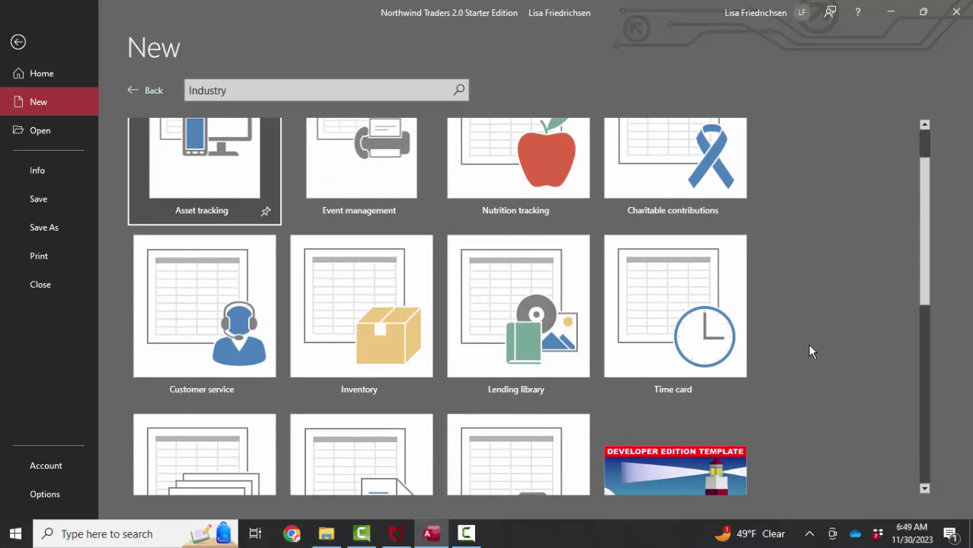
{"action": "scroll", "coordinate": [810, 351], "scroll_direction": "down", "scroll_amount": 3}
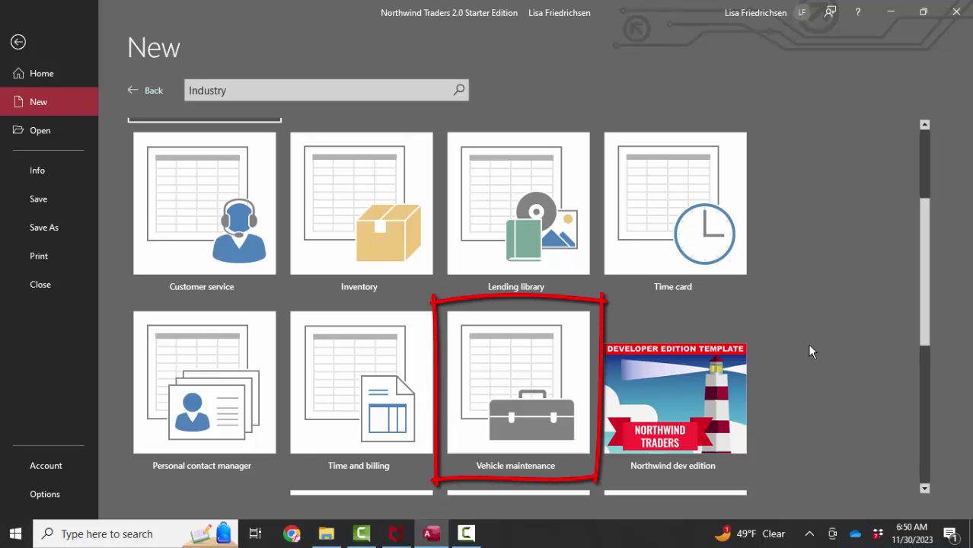
Create a database named Vehicle from the Vehicle maintenance template and enable its content.
{"action": "left_click", "coordinate": [549, 357]}
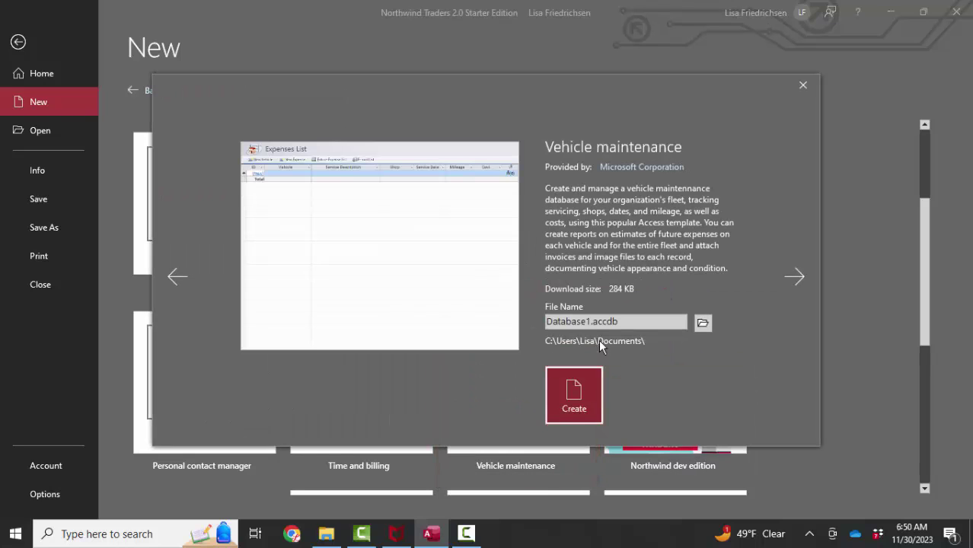
{"action": "left_click", "coordinate": [638, 325]}
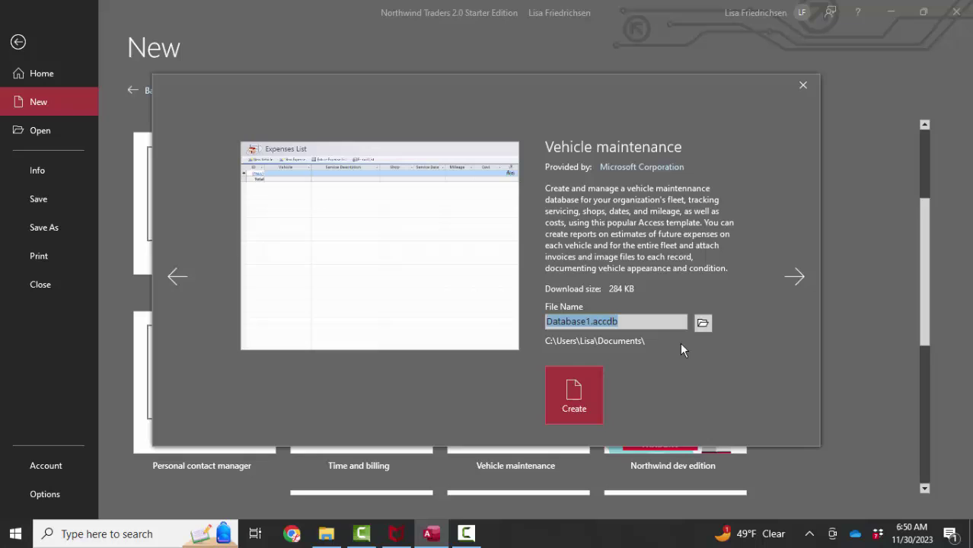
{"action": "type", "text": "Vehicle"}
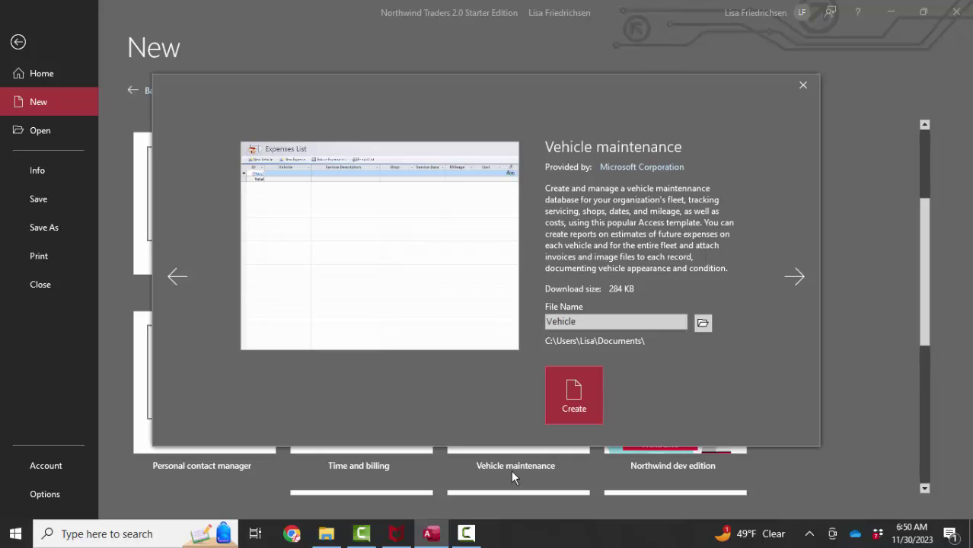
{"action": "left_click", "coordinate": [577, 397]}
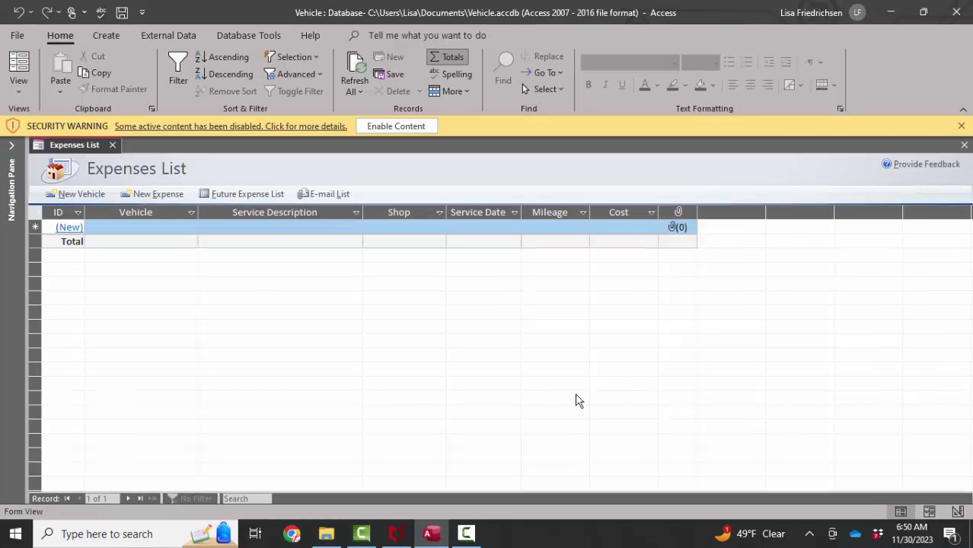
{"action": "left_click", "coordinate": [412, 128]}
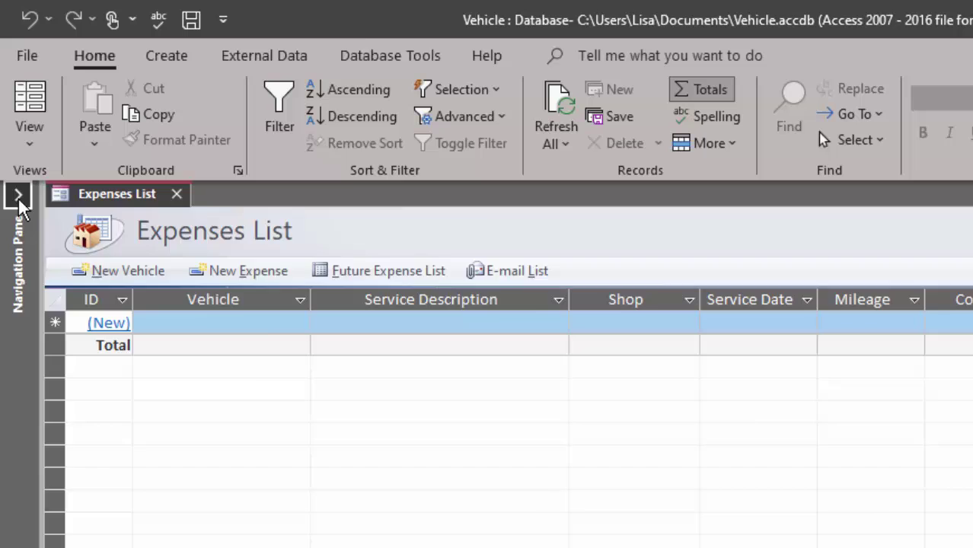
Expand the database's object list and categorize it by Object Type.
{"action": "left_click", "coordinate": [18, 197]}
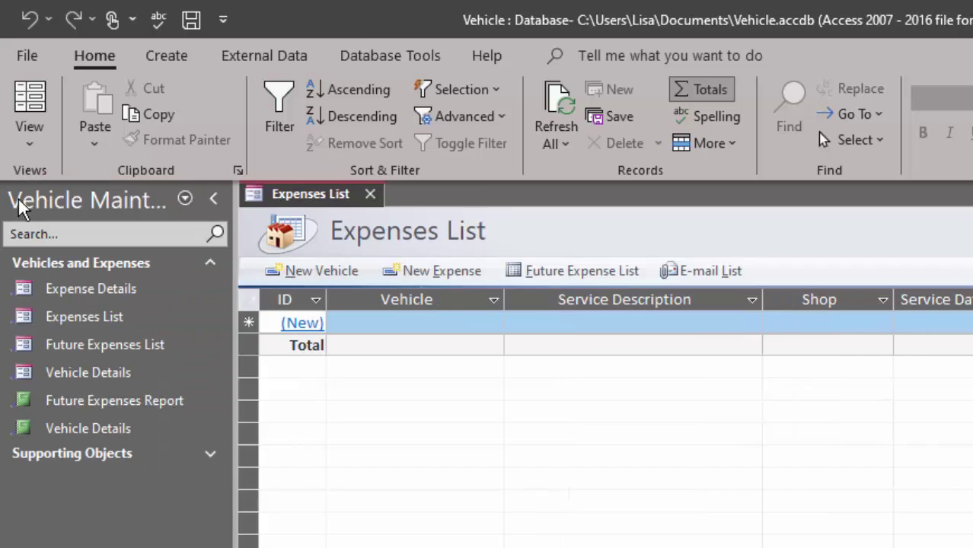
{"action": "left_click", "coordinate": [185, 199]}
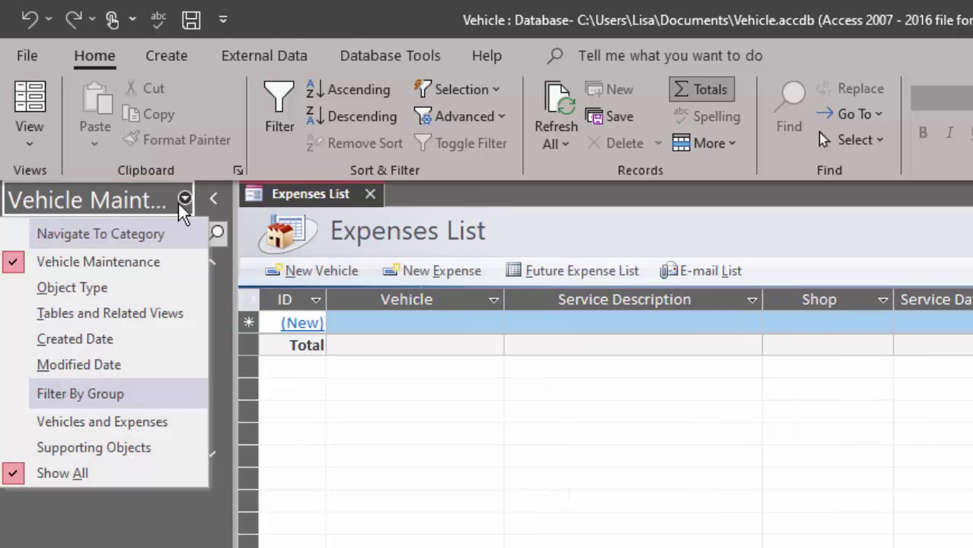
{"action": "left_click", "coordinate": [129, 289]}
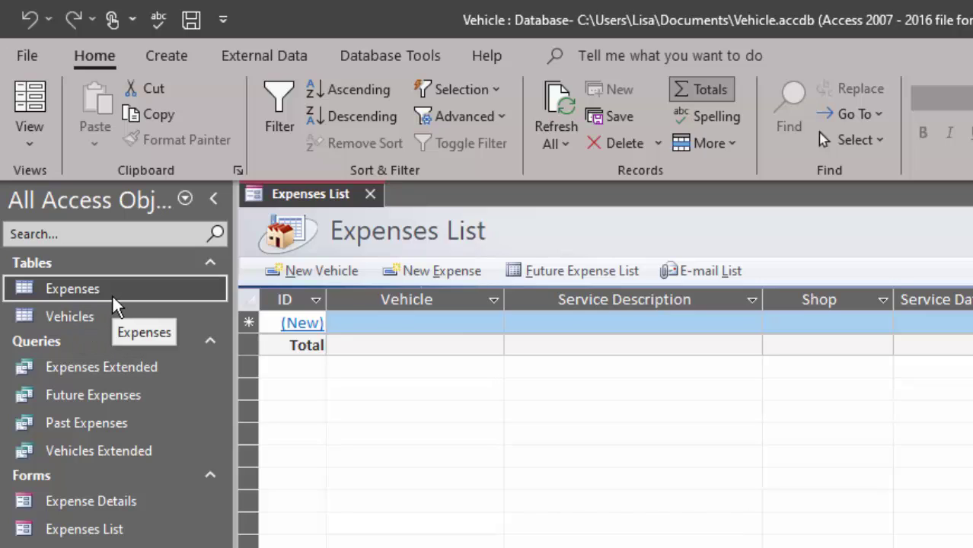
Close the Expenses List form and open the database's relationships layout.
{"action": "left_click", "coordinate": [370, 195]}
{"action": "left_click", "coordinate": [397, 57]}
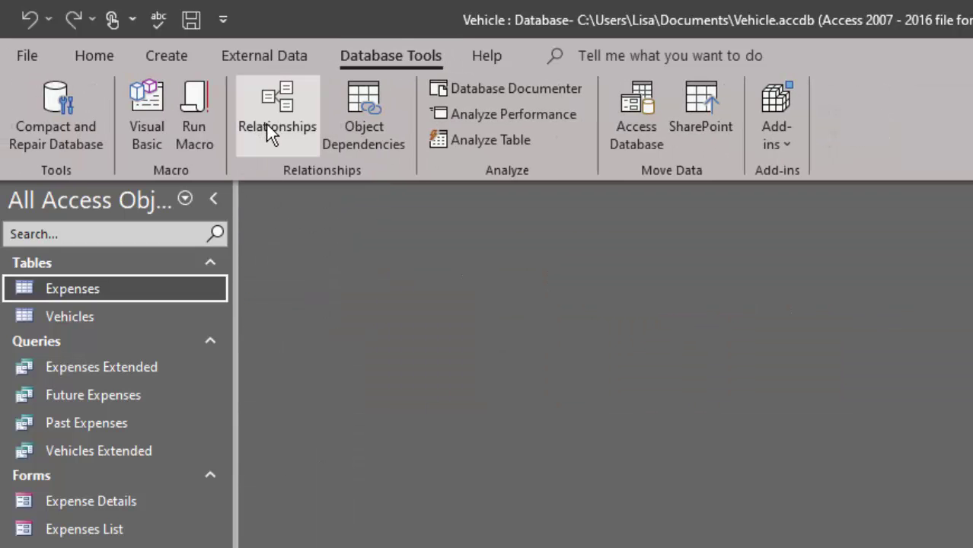
{"action": "left_click", "coordinate": [265, 124]}
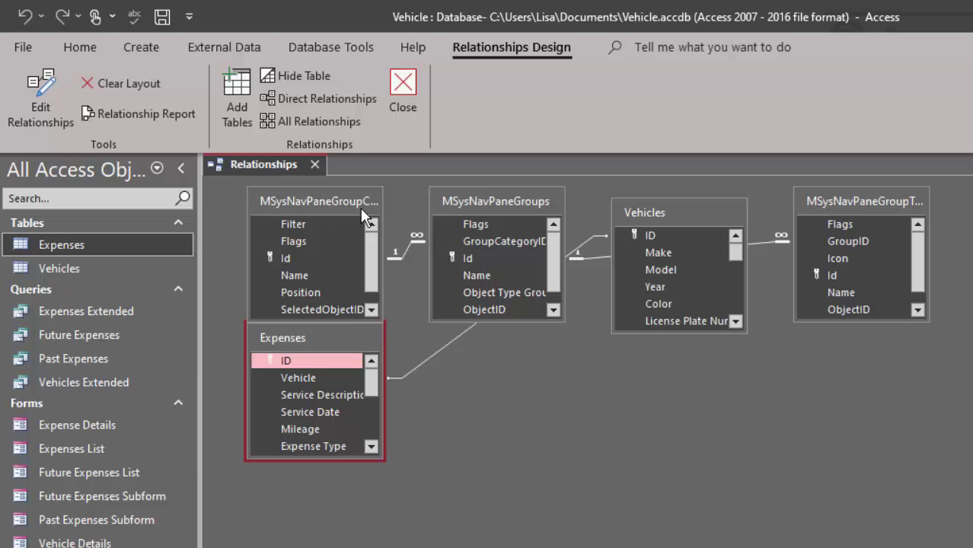
Separate the three MSysNavPane system tables from Vehicles and Expenses and remove them from the relationships layout.
{"action": "left_click_drag", "start_coordinate": [312, 203], "coordinate": [550, 410]}
{"action": "left_click_drag", "start_coordinate": [528, 201], "coordinate": [760, 442]}
{"action": "left_click_drag", "start_coordinate": [873, 213], "coordinate": [915, 438]}
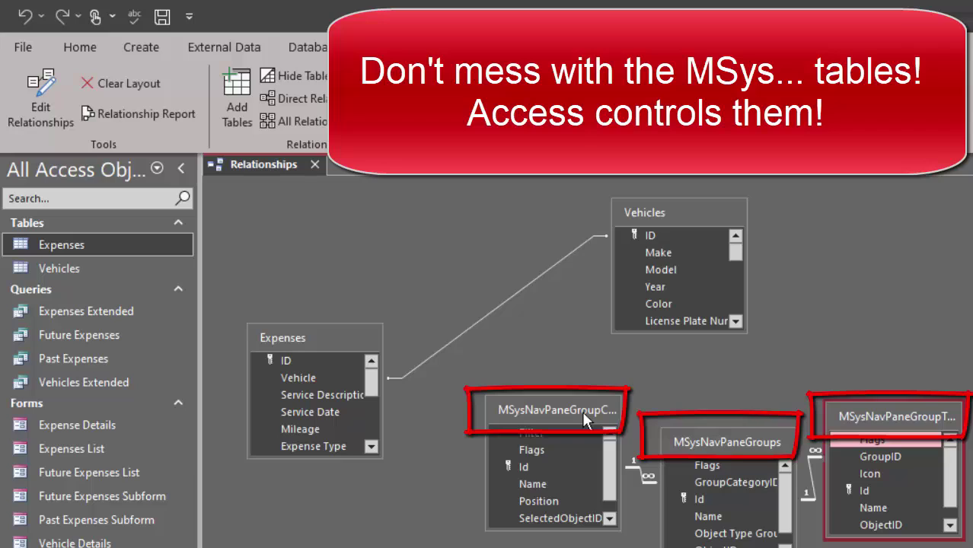
{"action": "left_click", "coordinate": [581, 432]}
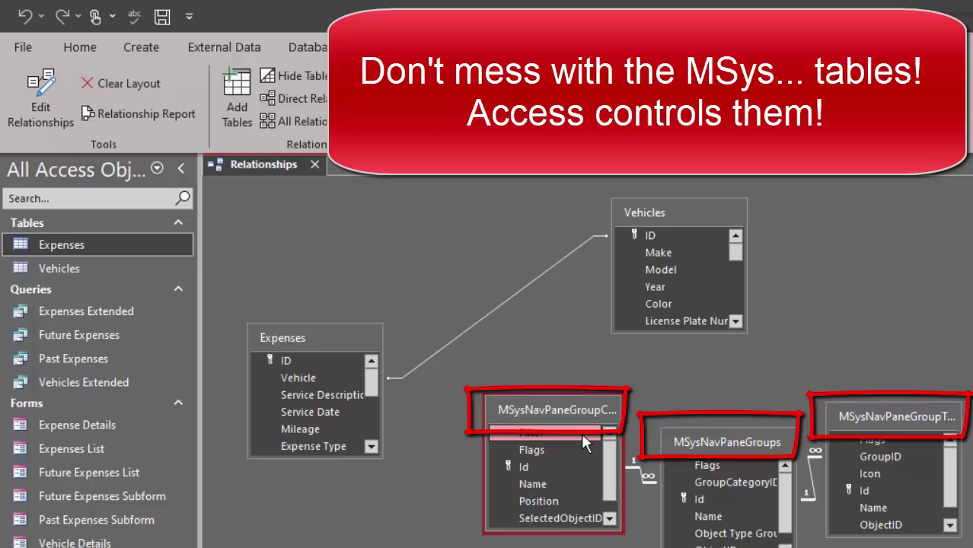
{"action": "key", "text": "Delete"}
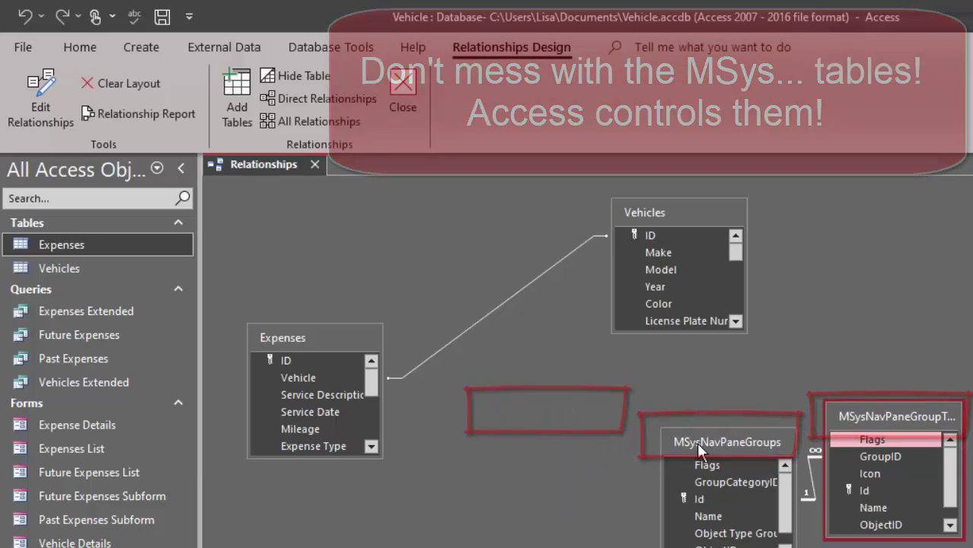
{"action": "left_click", "coordinate": [699, 444]}
{"action": "key", "text": "Delete"}
{"action": "left_click", "coordinate": [893, 430]}
{"action": "key", "text": "Delete"}
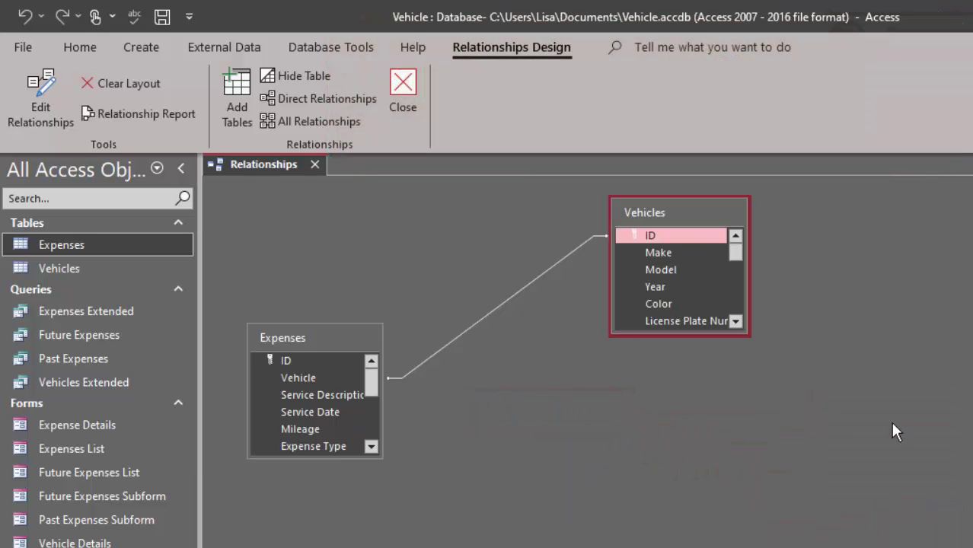
Bring Expenses closer to Vehicles and examine the linking fields, ID in Vehicles and Vehicle in Expenses.
{"action": "left_click_drag", "start_coordinate": [308, 340], "coordinate": [431, 257]}
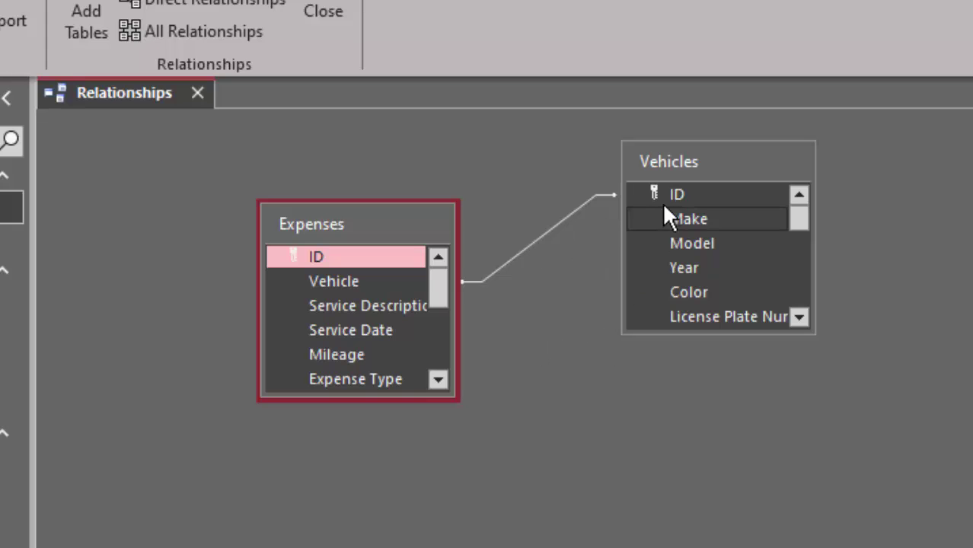
{"action": "left_click", "coordinate": [681, 195]}
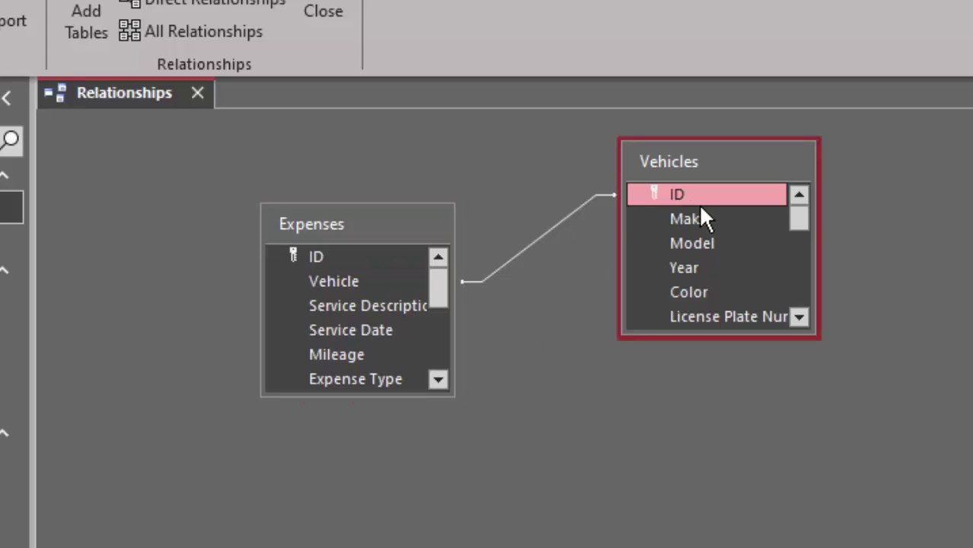
{"action": "left_click", "coordinate": [347, 281]}
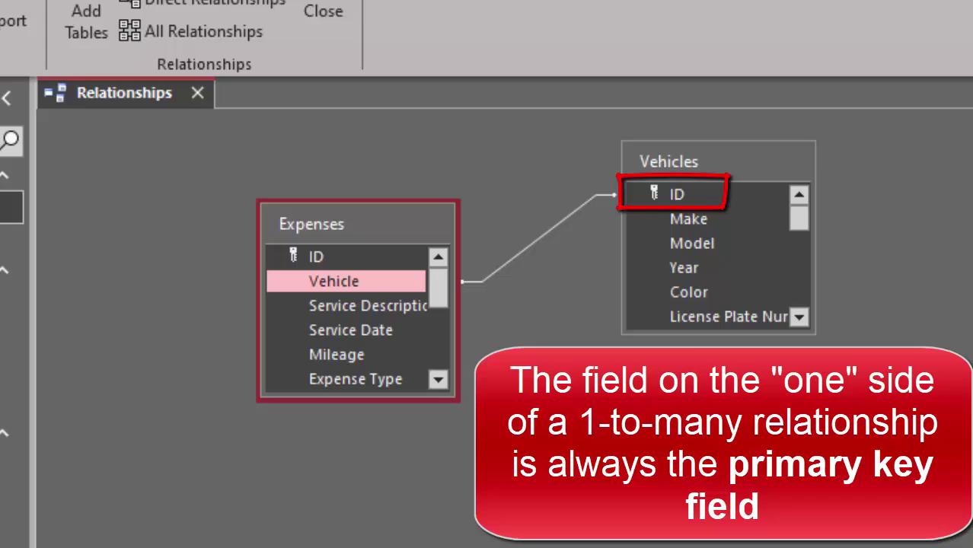
{"action": "left_click", "coordinate": [682, 194]}
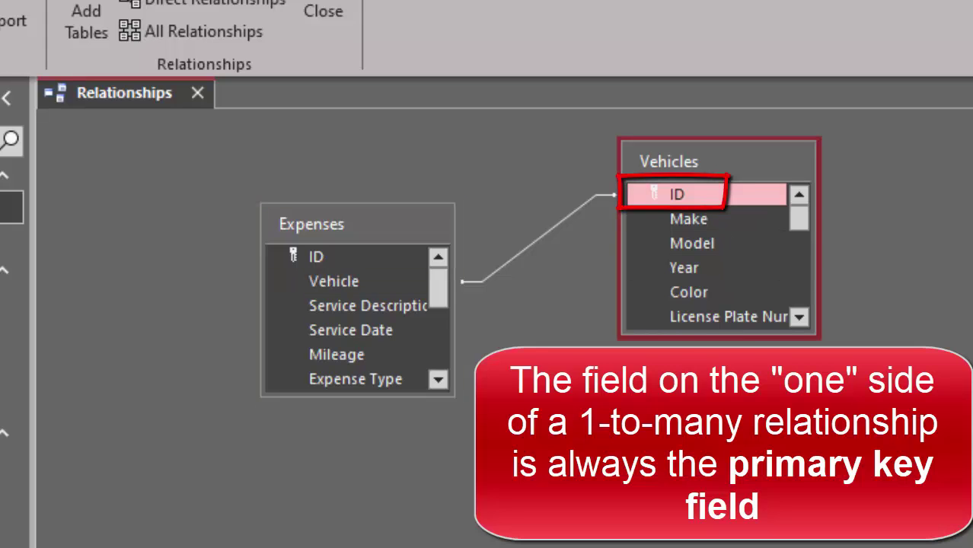
{"action": "left_click", "coordinate": [349, 288]}
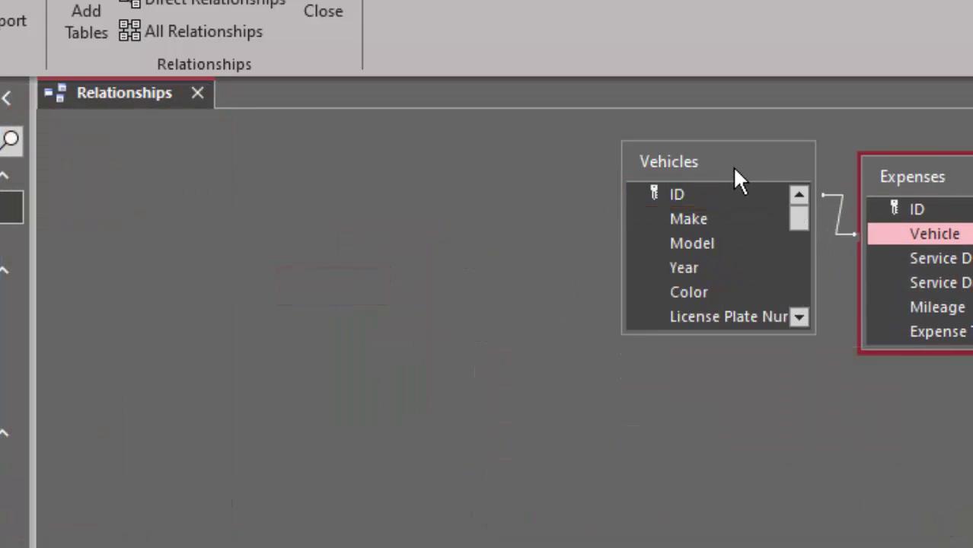
Arrange Vehicles to the left of Expenses in the layout and lengthen both field lists to show more fields.
{"action": "left_click_drag", "start_coordinate": [735, 170], "coordinate": [326, 172]}
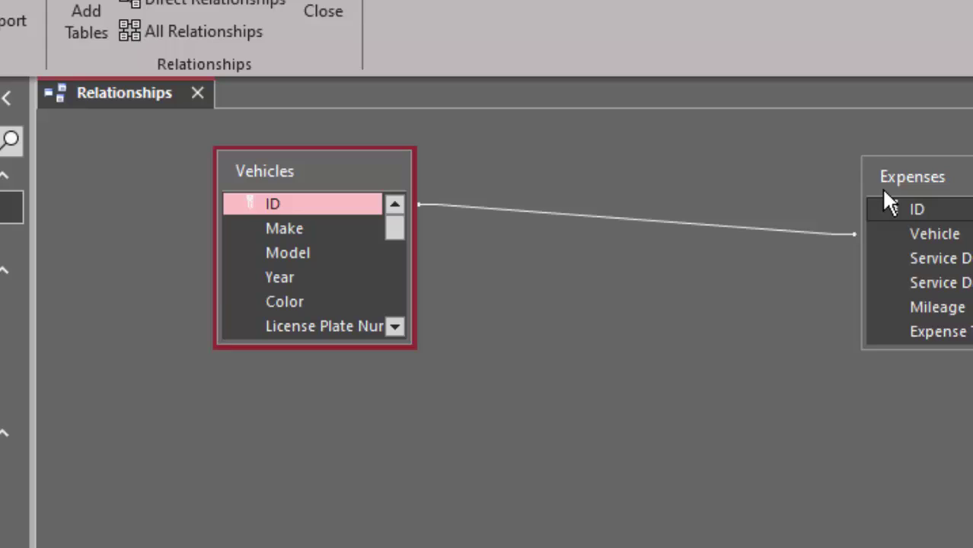
{"action": "left_click_drag", "start_coordinate": [881, 187], "coordinate": [626, 171]}
{"action": "left_click_drag", "start_coordinate": [379, 344], "coordinate": [372, 546]}
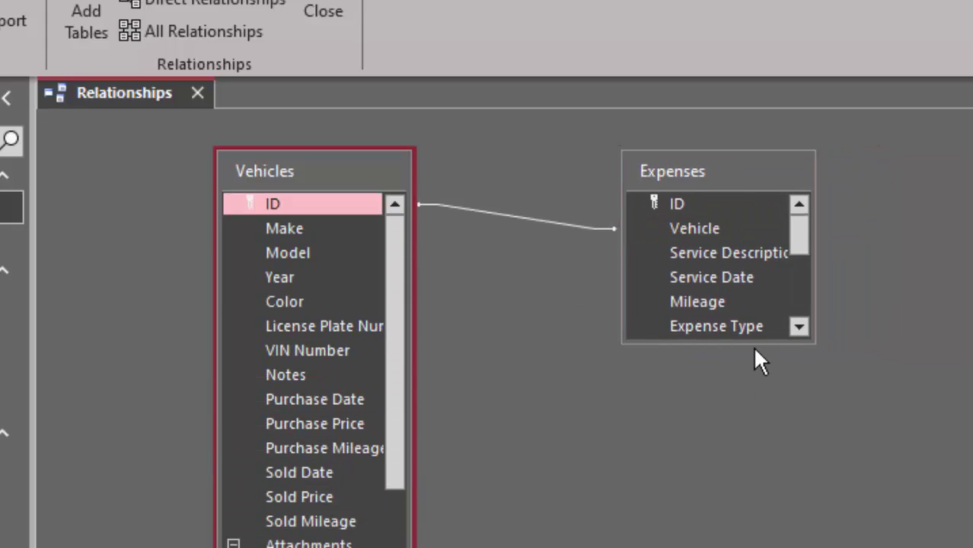
{"action": "left_click_drag", "start_coordinate": [755, 343], "coordinate": [762, 546]}
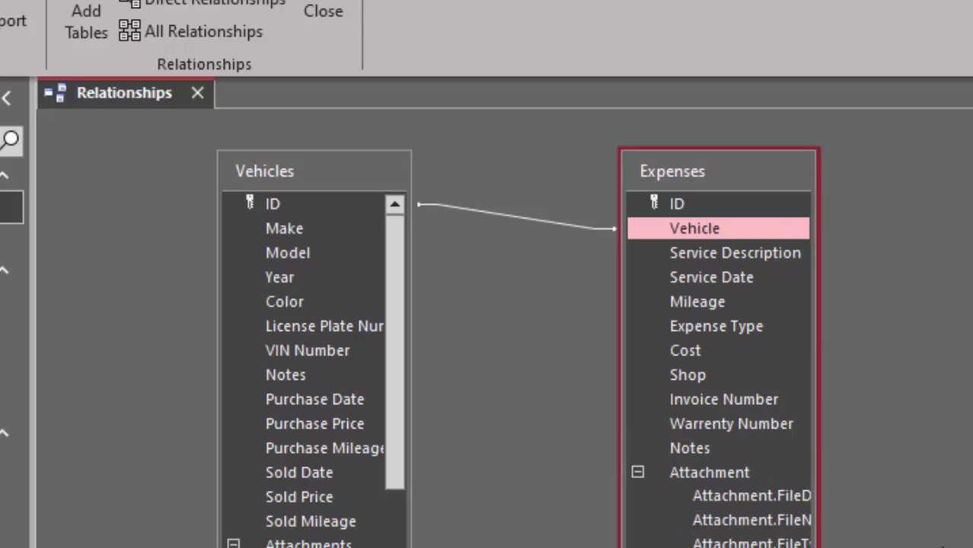
Enforce referential integrity on the relationship between ID in Vehicles and Vehicle in Expenses.
{"action": "double_click", "coordinate": [503, 215]}
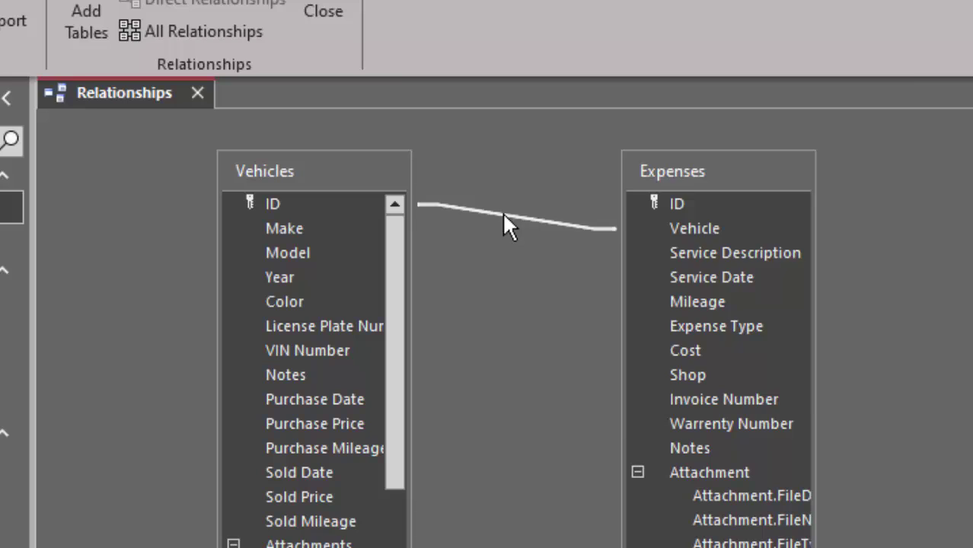
{"action": "left_click", "coordinate": [462, 275]}
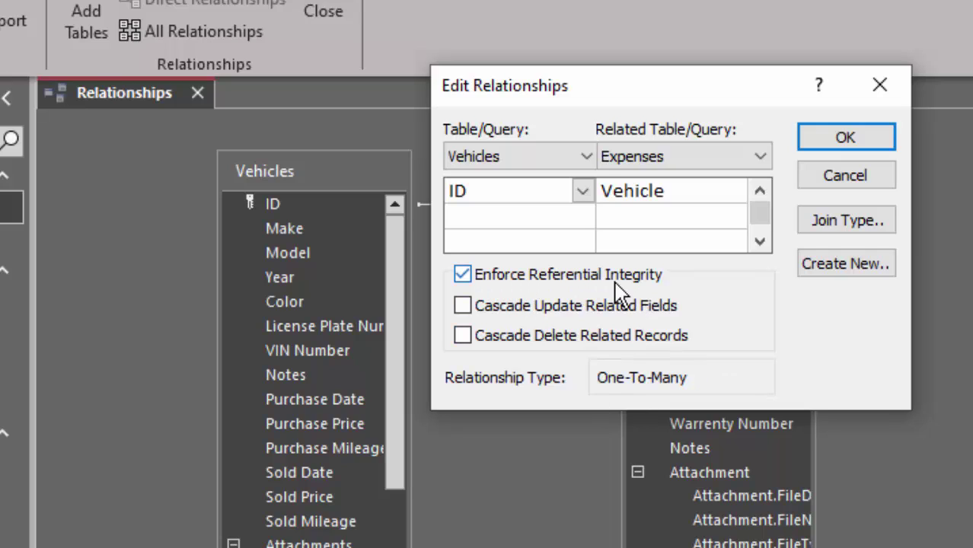
{"action": "left_click", "coordinate": [496, 192]}
{"action": "left_click", "coordinate": [694, 200]}
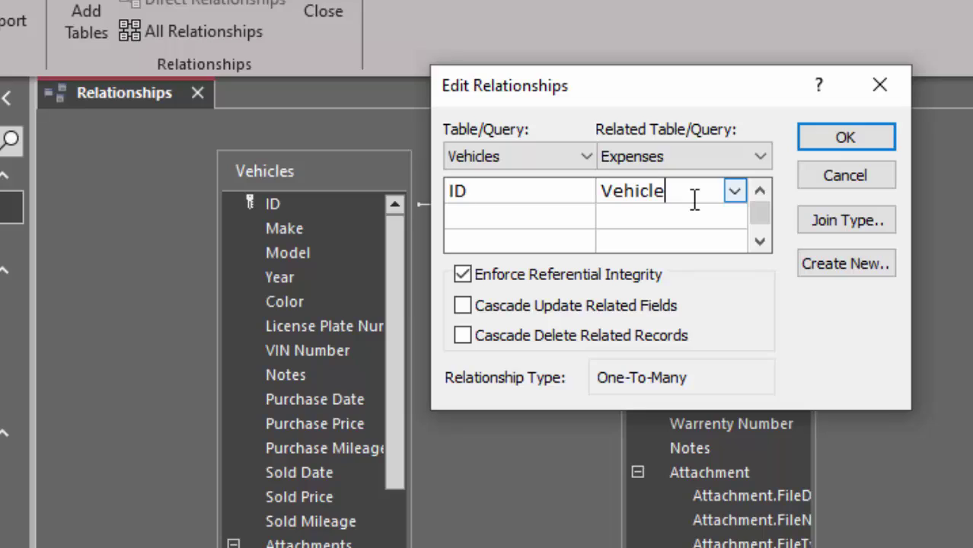
{"action": "left_click", "coordinate": [847, 146]}
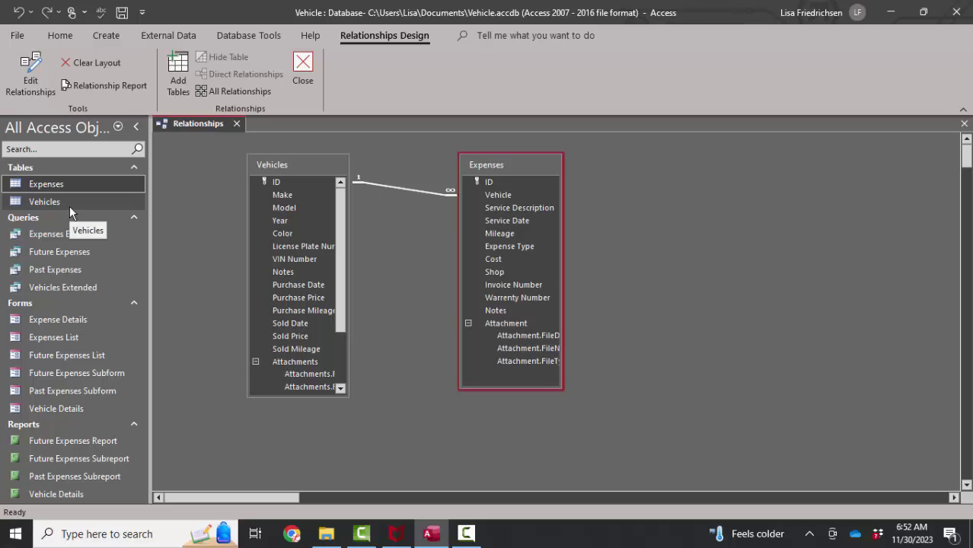
View the Vehicles and Expenses tables as datasheets and close both.
{"action": "double_click", "coordinate": [69, 204]}
{"action": "left_click", "coordinate": [75, 187]}
{"action": "double_click", "coordinate": [76, 187]}
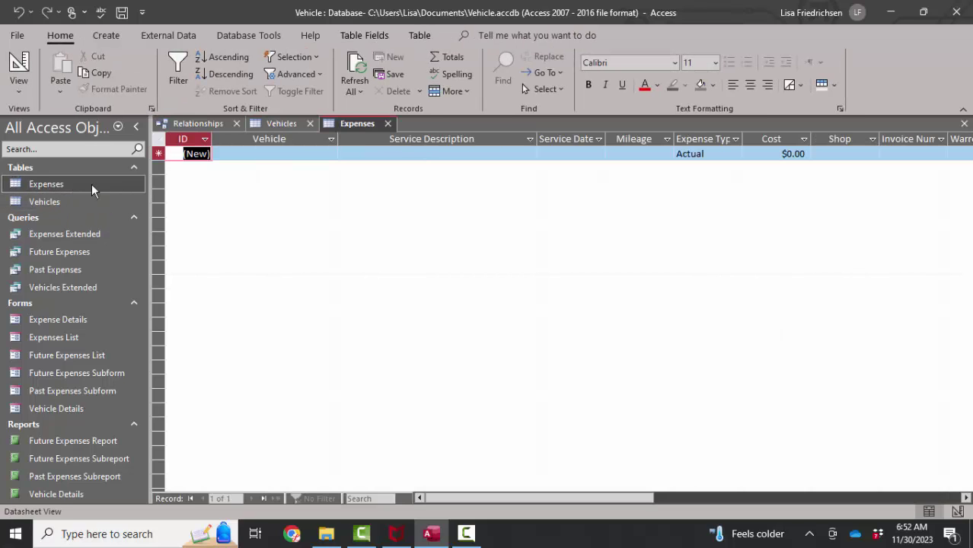
{"action": "left_click", "coordinate": [385, 124]}
{"action": "left_click", "coordinate": [311, 124]}
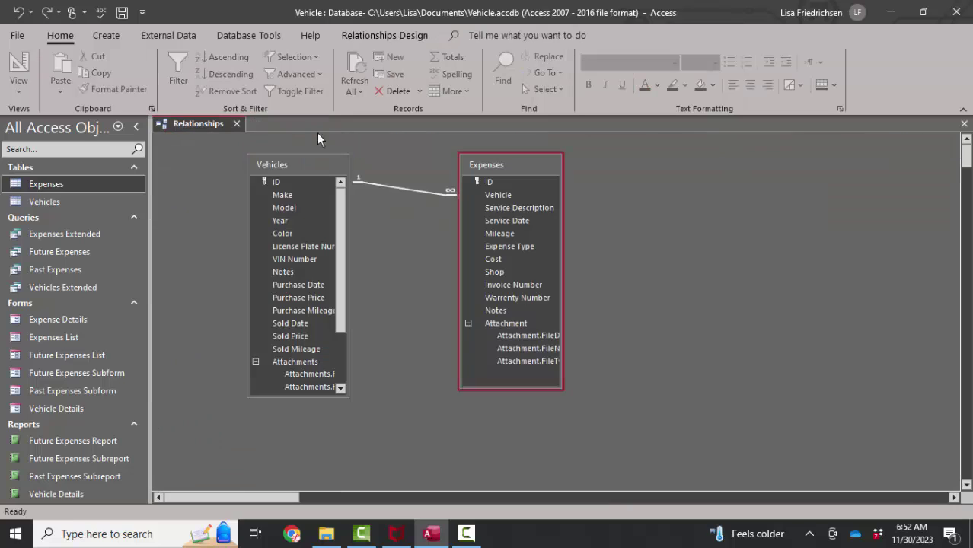